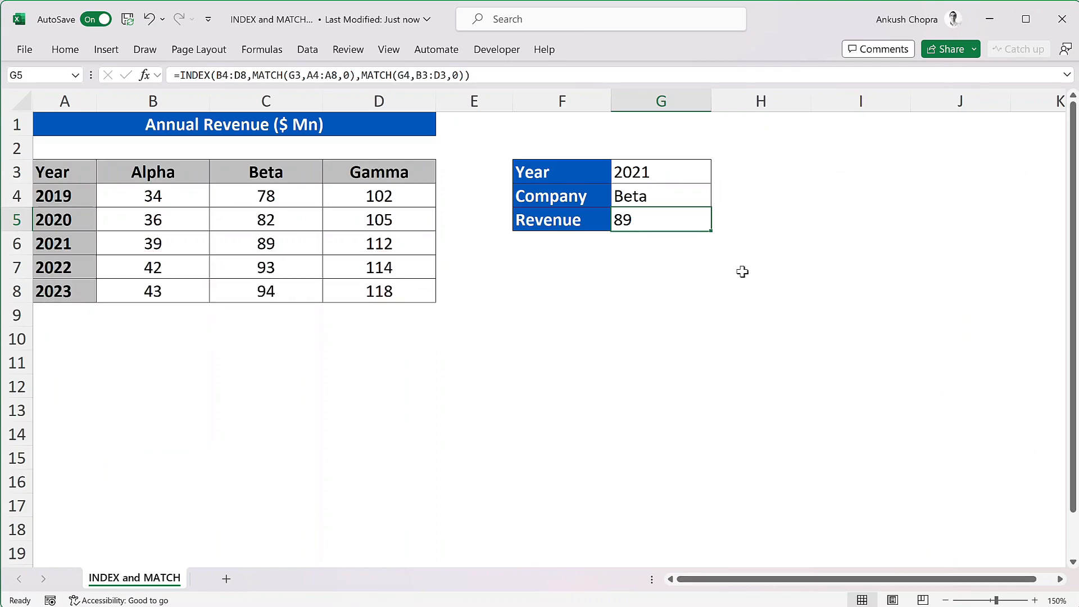
Enter an INDEX formula in cell G8 that returns row 3, column 2 of range B4:D8.
{"action": "left_click", "coordinate": [654, 298]}
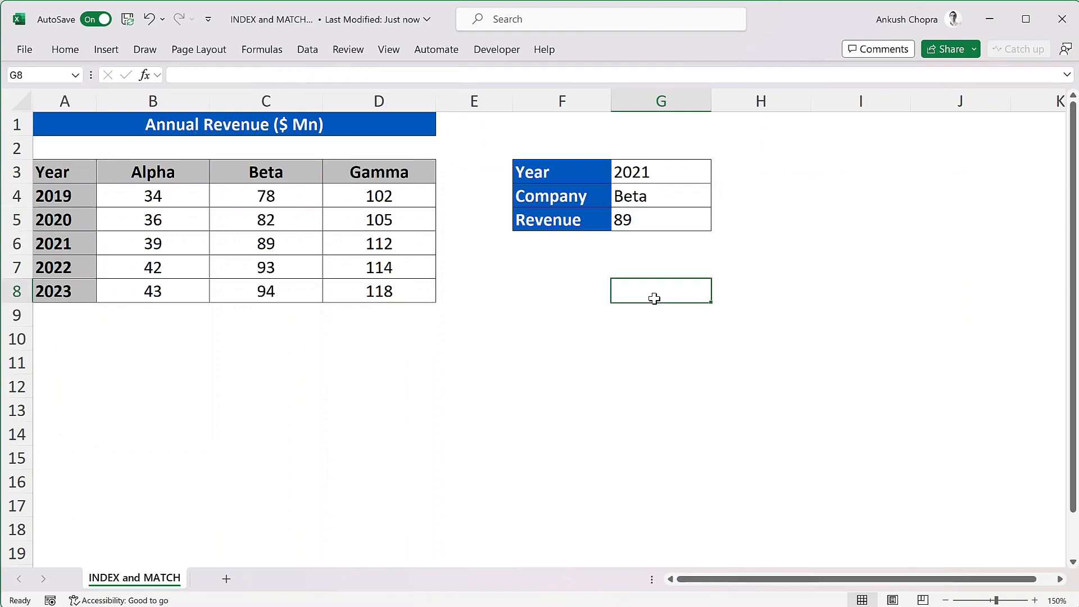
{"action": "type", "text": "=inde"}
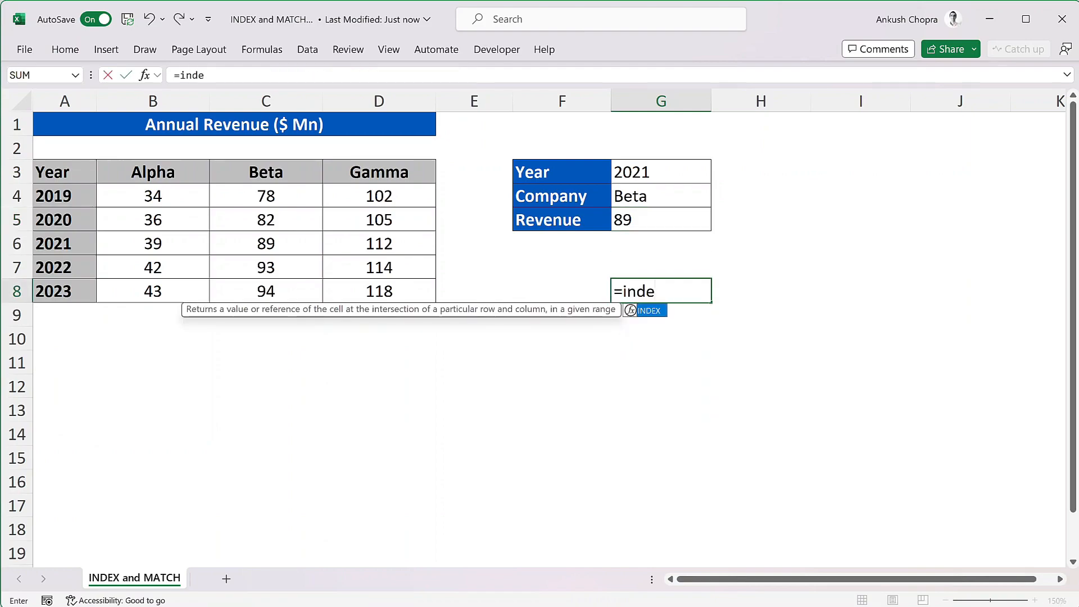
{"action": "key", "text": "Tab"}
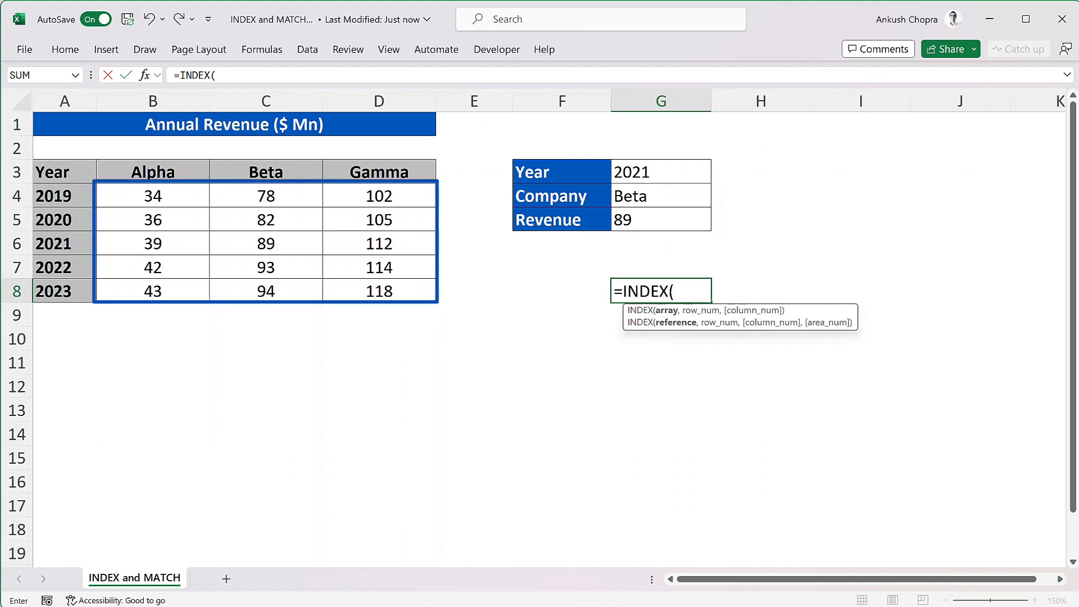
{"action": "left_click_drag", "start_coordinate": [154, 200], "coordinate": [373, 287]}
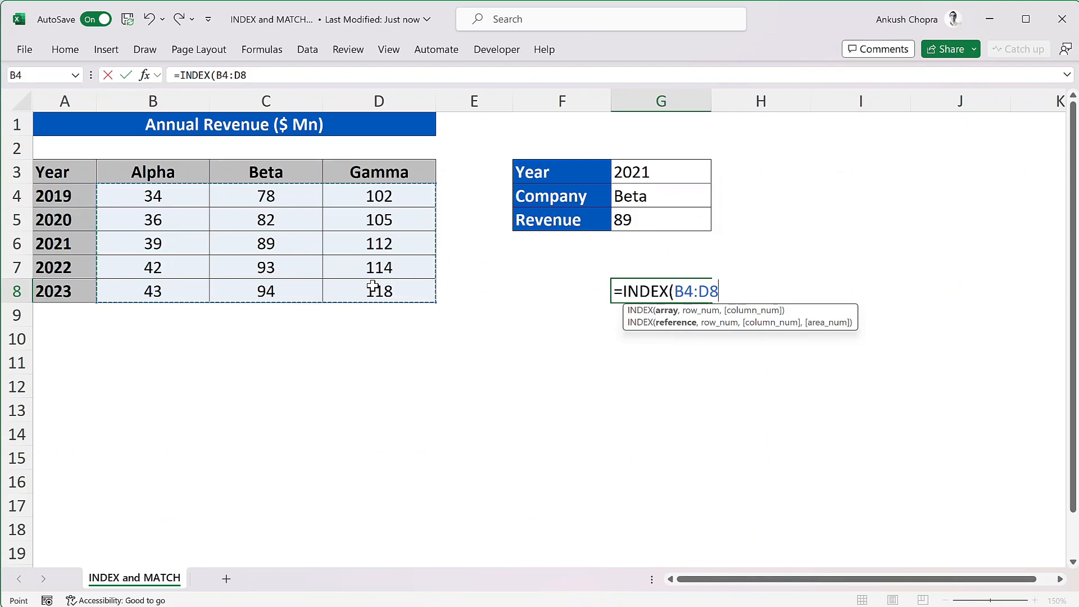
{"action": "type", "text": ",3,"}
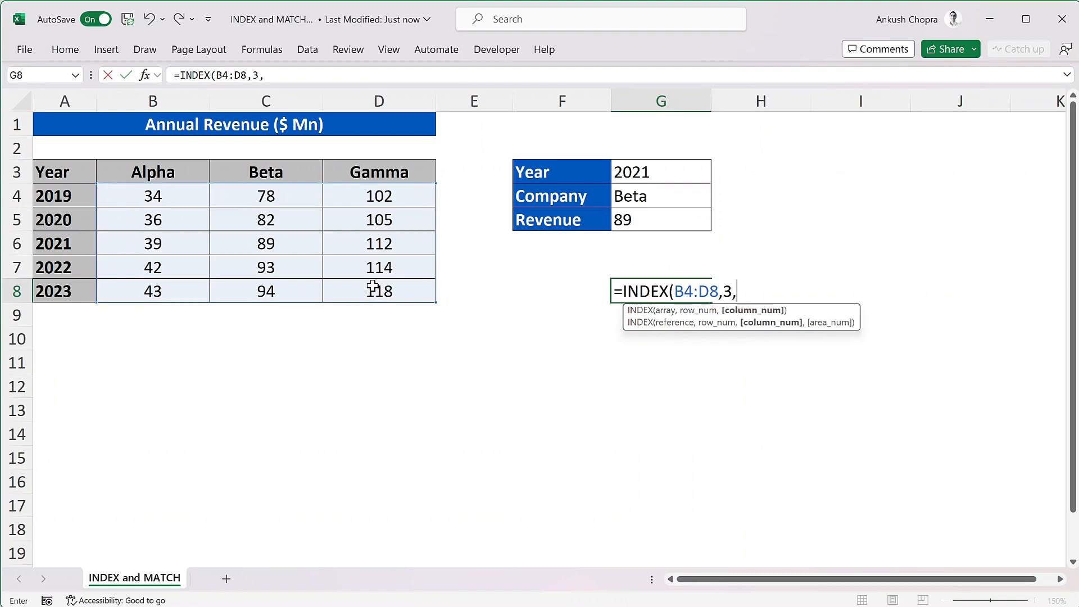
{"action": "type", "text": "2)"}
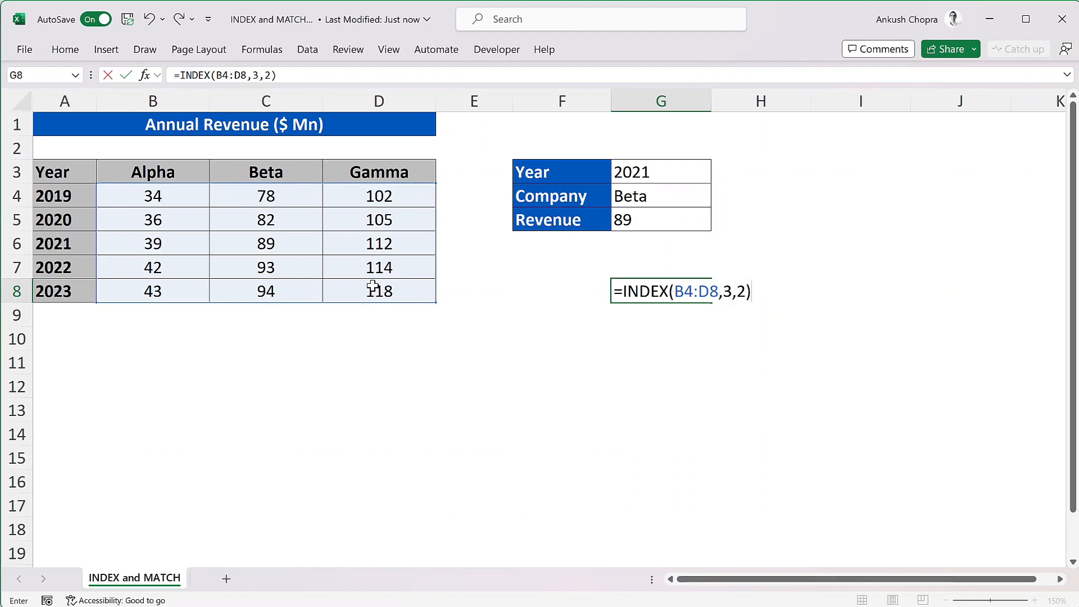
{"action": "key", "text": "Return"}
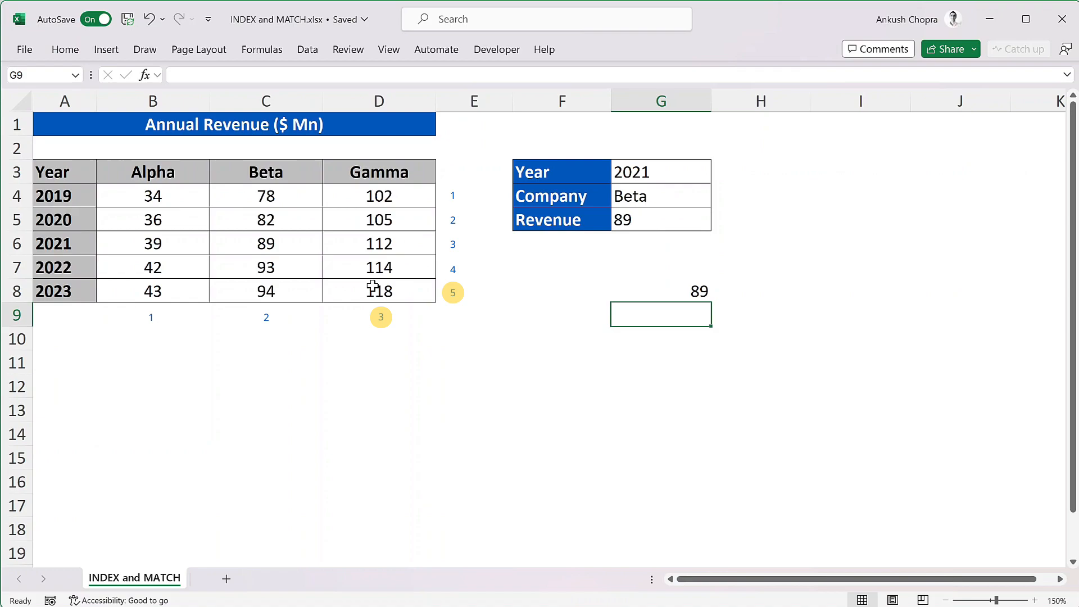
Change the INDEX formula in G8 to use row number 5 and column number 3.
{"action": "left_click", "coordinate": [673, 294]}
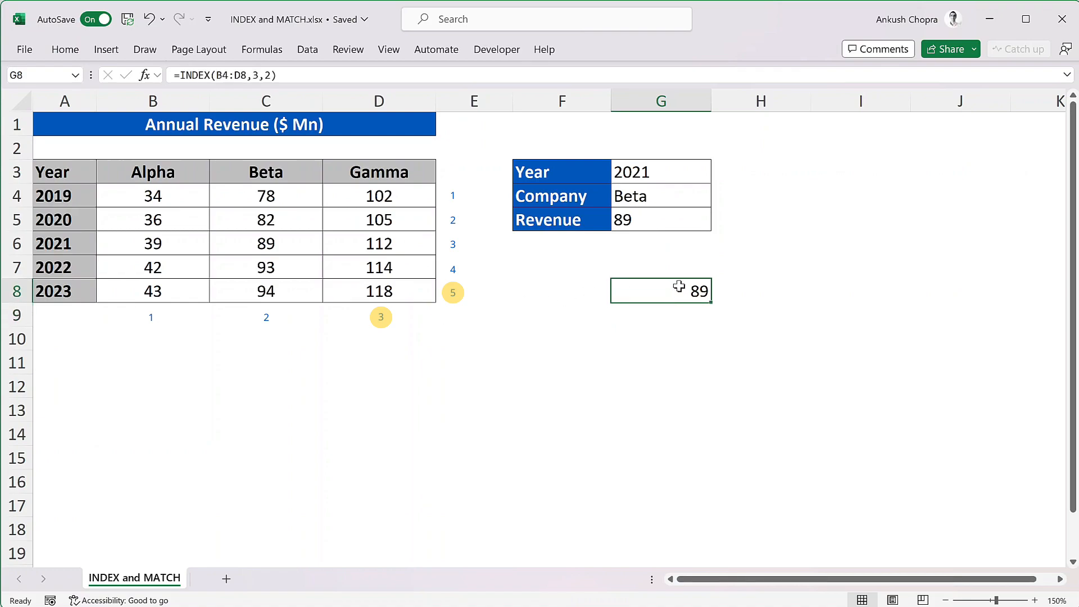
{"action": "double_click", "coordinate": [672, 293]}
{"action": "double_click", "coordinate": [727, 292]}
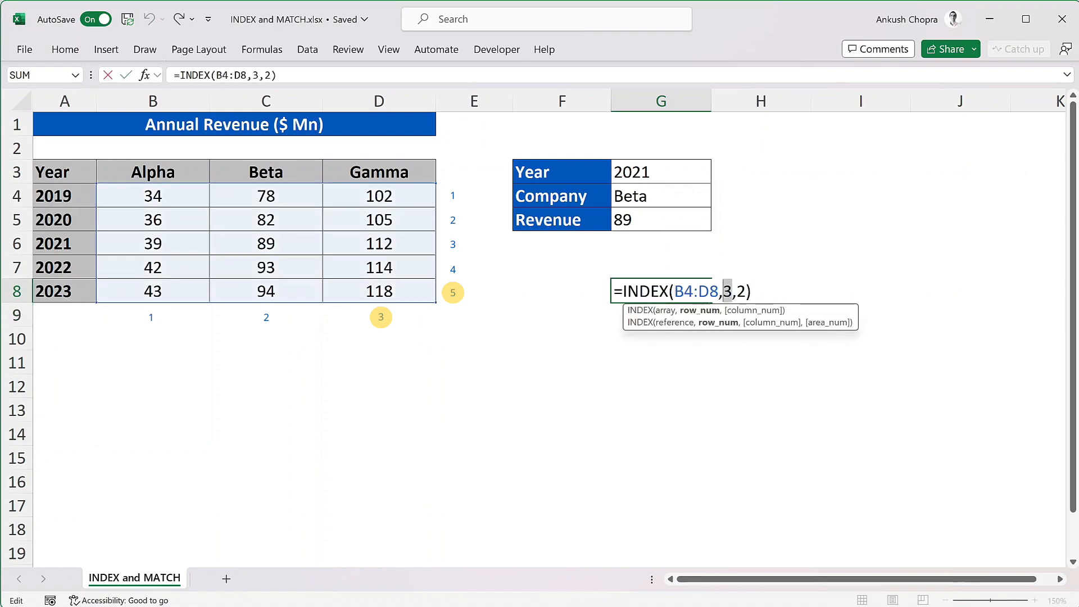
{"action": "type", "text": "5"}
{"action": "double_click", "coordinate": [741, 292]}
{"action": "type", "text": "3"}
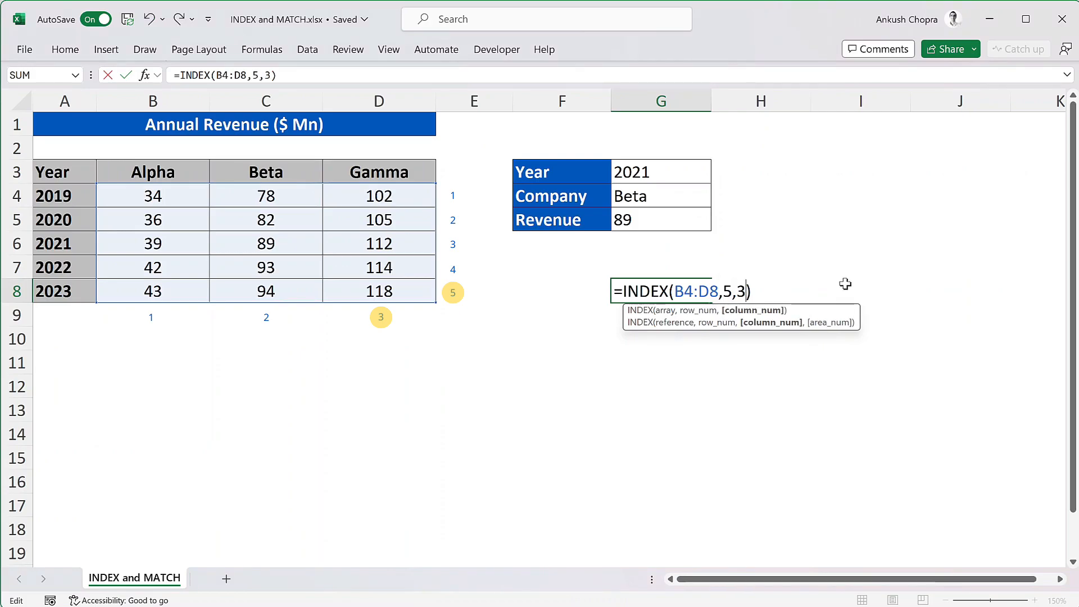
{"action": "key", "text": "Return"}
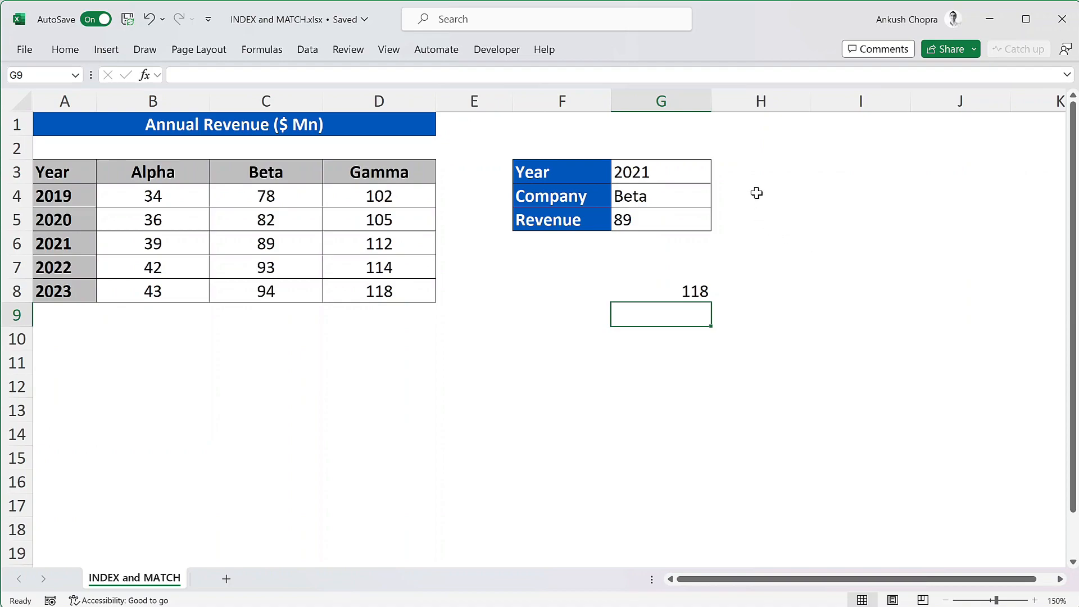
Enter a MATCH formula in H3 that looks up the year in G3 within A4:A8 with match type 0.
{"action": "left_click", "coordinate": [754, 167]}
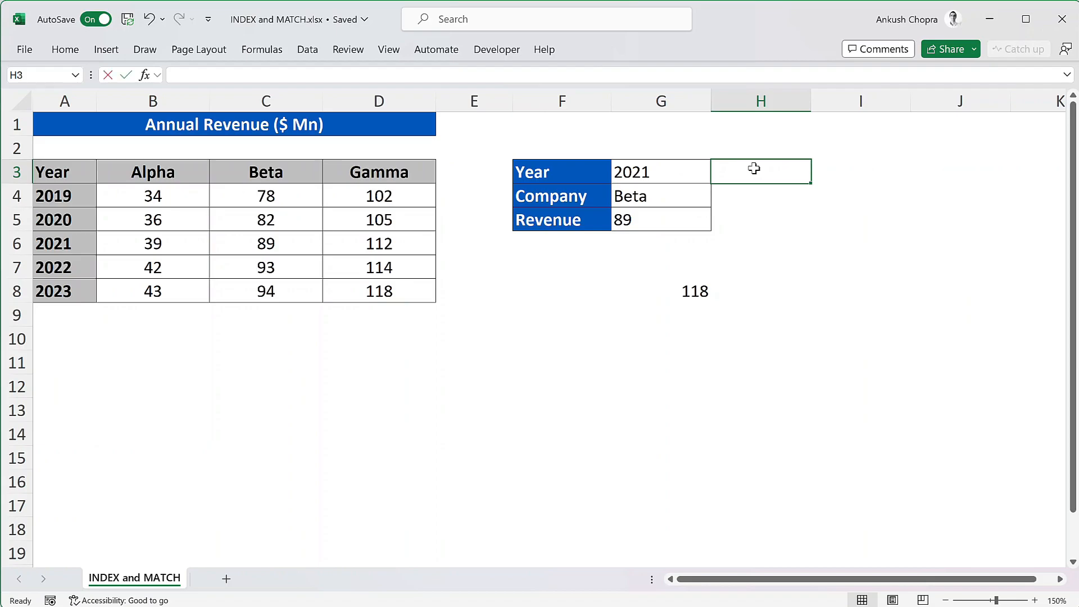
{"action": "type", "text": "=matc"}
{"action": "key", "text": "Tab"}
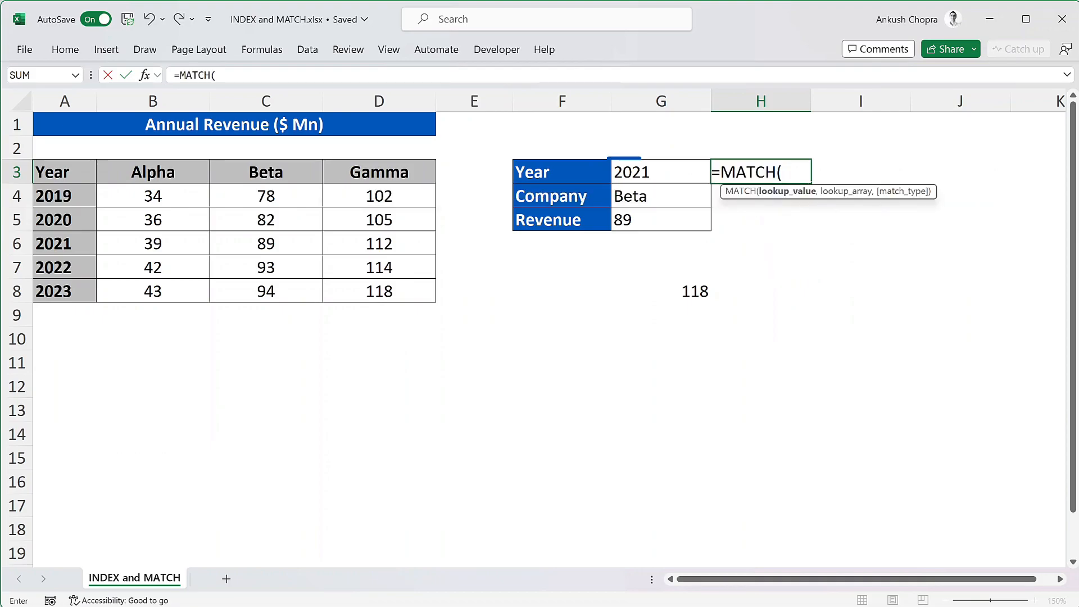
{"action": "left_click", "coordinate": [682, 172]}
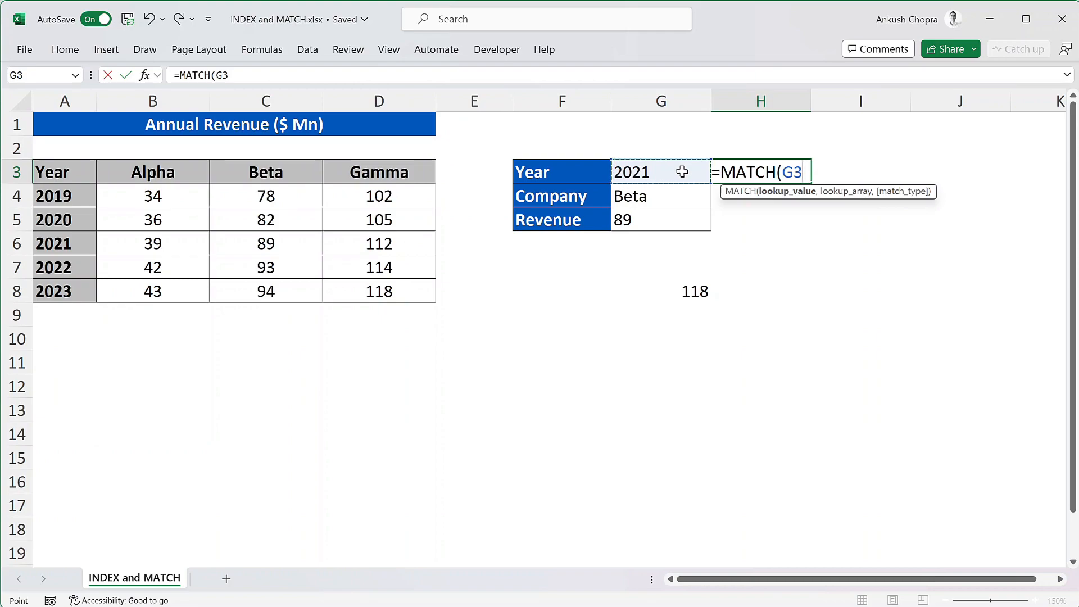
{"action": "type", "text": ","}
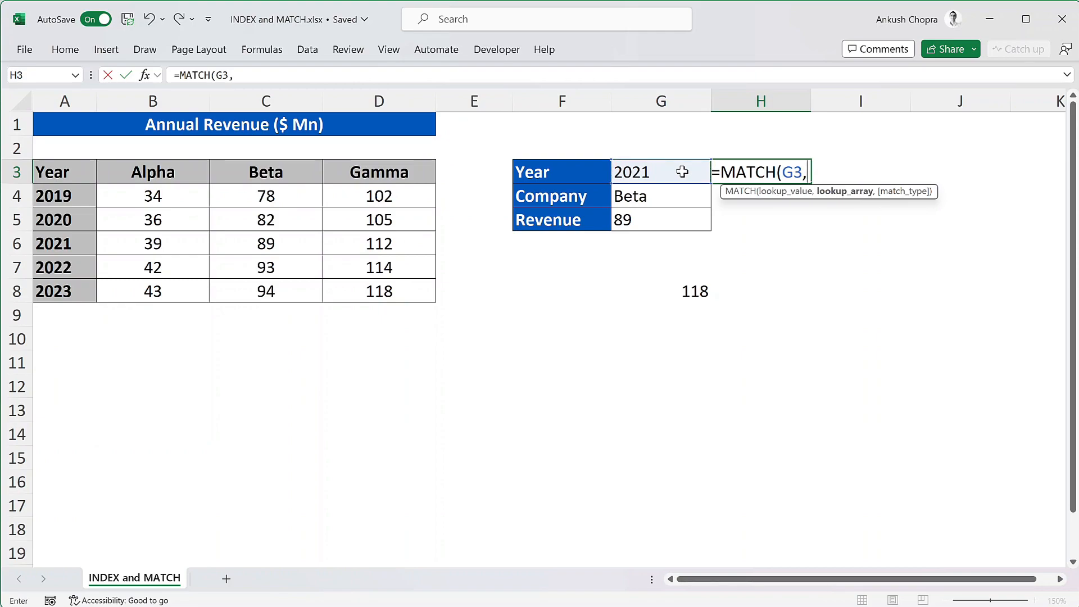
{"action": "left_click_drag", "start_coordinate": [73, 195], "coordinate": [58, 286]}
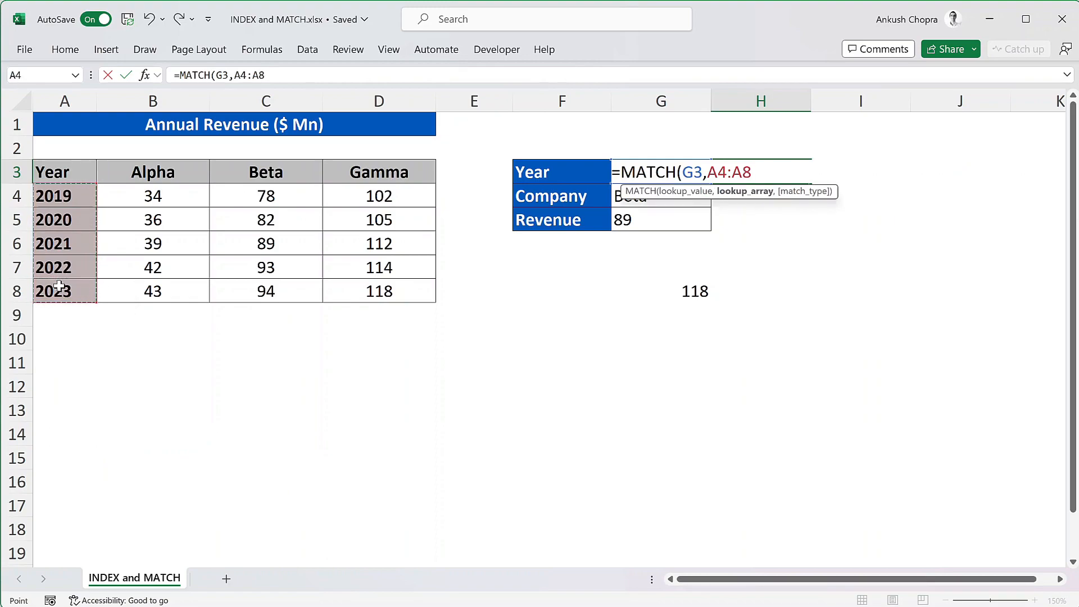
{"action": "type", "text": ",0"}
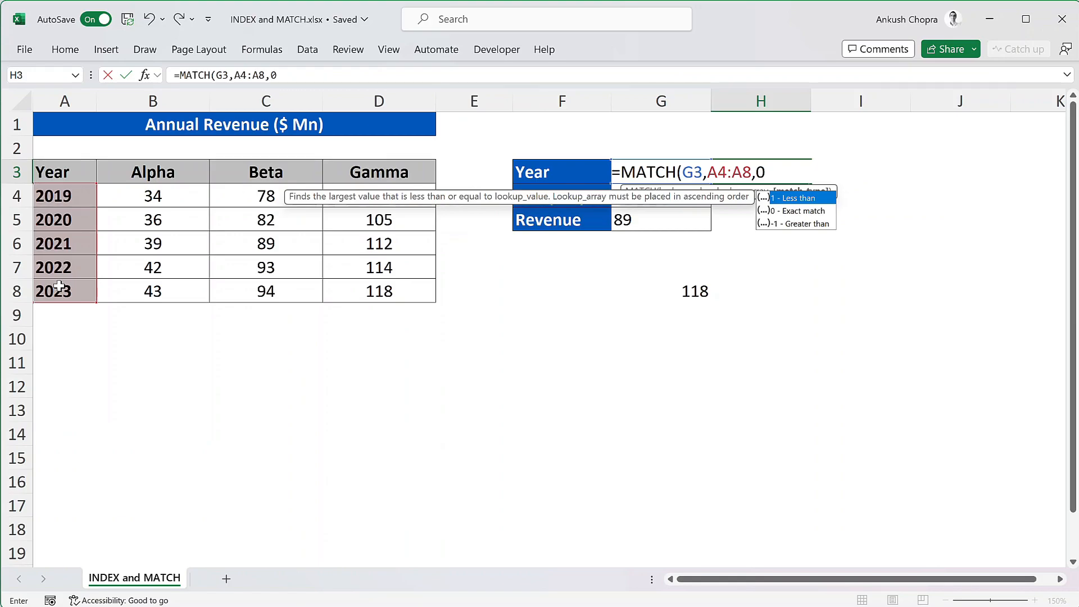
{"action": "type", "text": ")"}
{"action": "key", "text": "Return"}
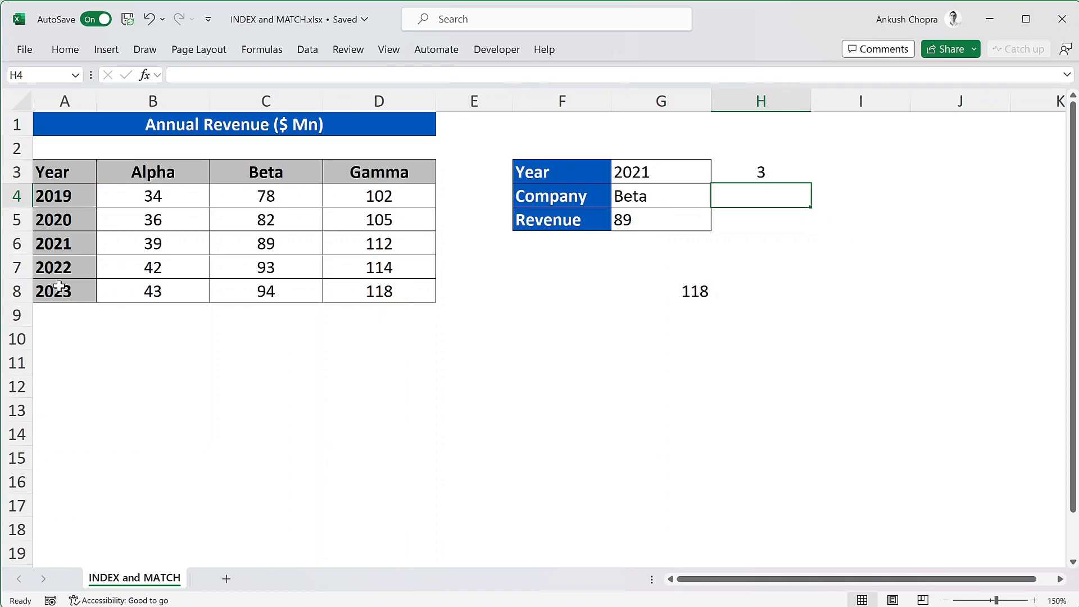
Enter a MATCH formula in H4 that looks up the company in G4 within headers B3:D3 with match type 0.
{"action": "type", "text": "=match"}
{"action": "key", "text": "Tab"}
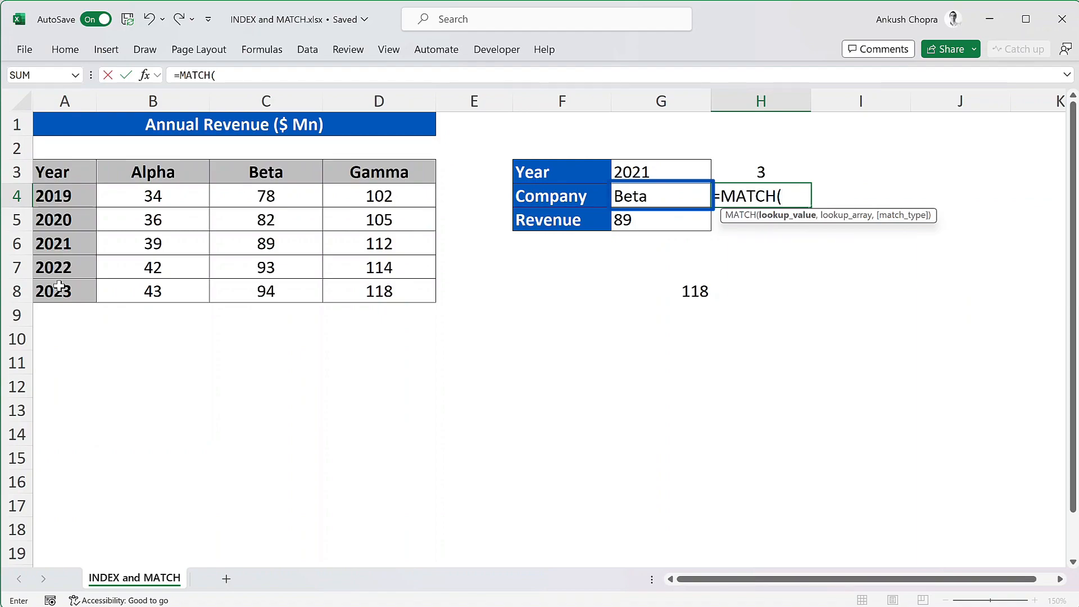
{"action": "left_click", "coordinate": [651, 194]}
{"action": "type", "text": ","}
{"action": "left_click_drag", "start_coordinate": [174, 167], "coordinate": [397, 168]}
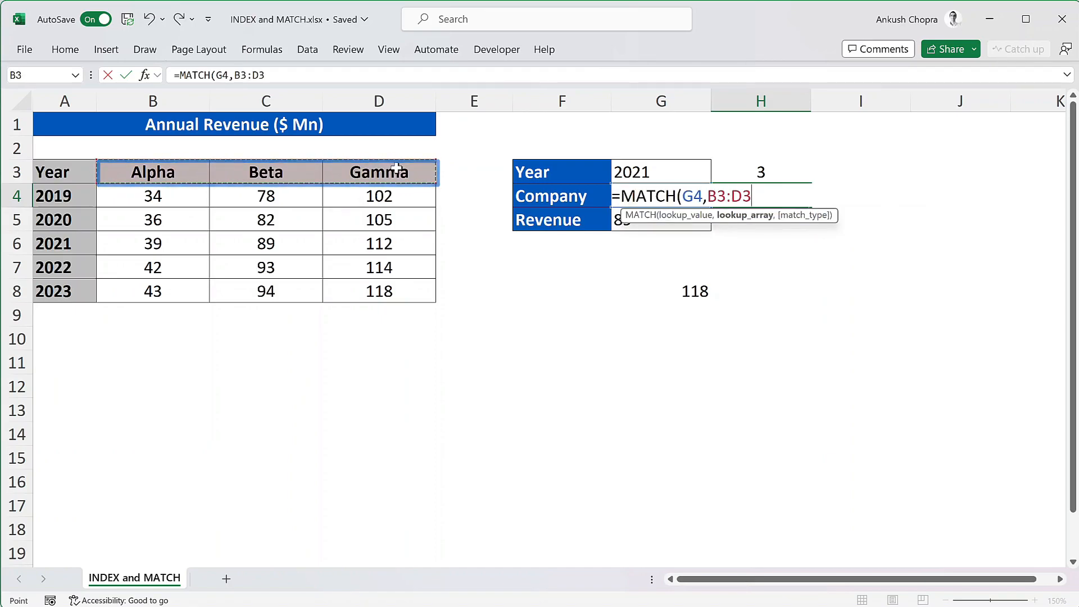
{"action": "type", "text": ",0)"}
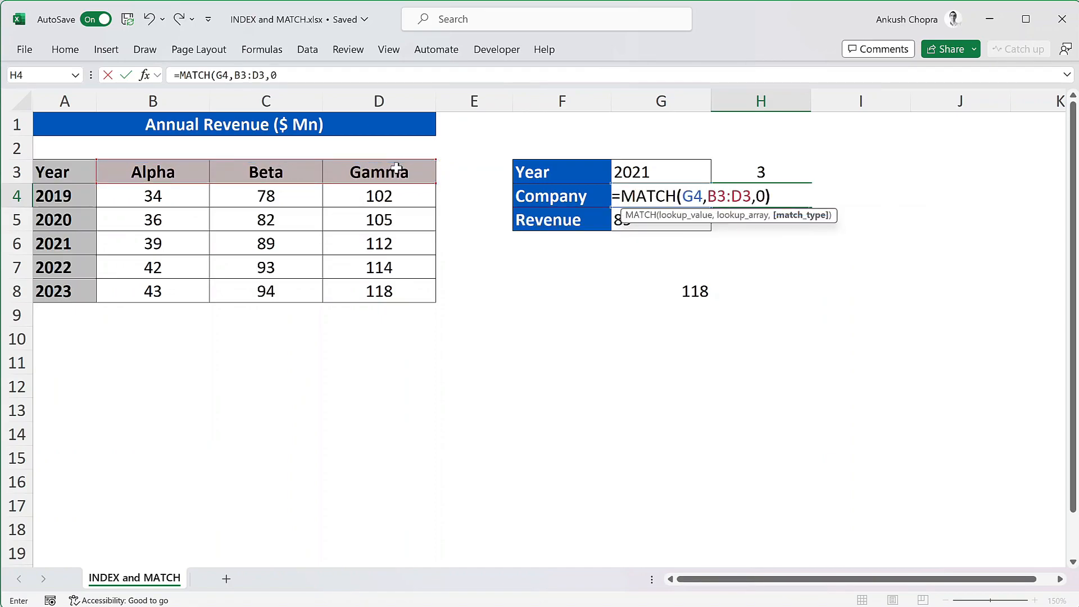
{"action": "key", "text": "Return"}
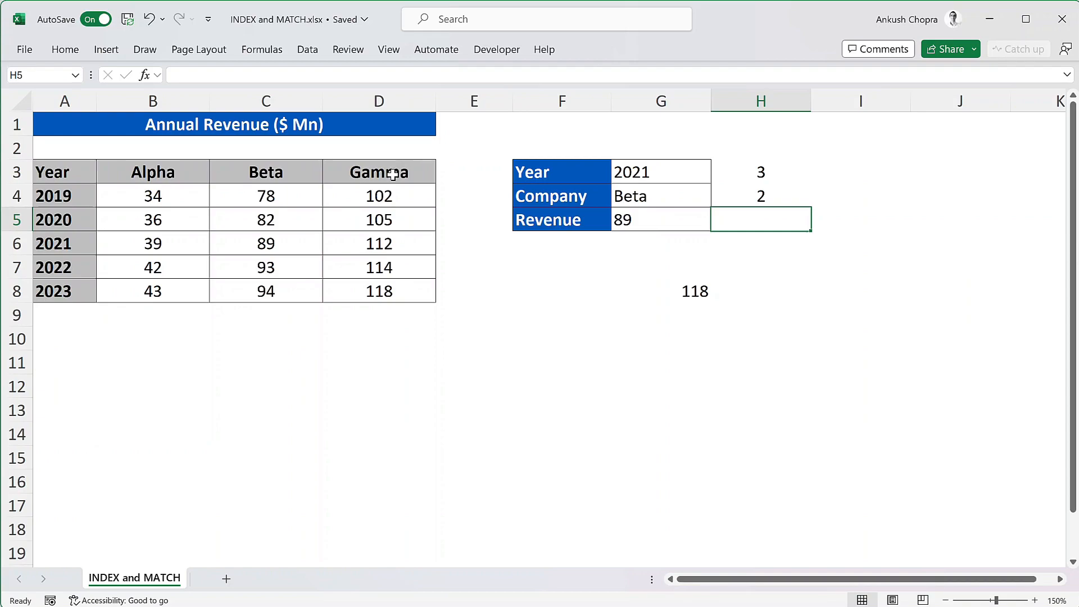
Clear the Revenue cell G5 and begin a new INDEX formula there with B4:D8 as the array.
{"action": "left_click", "coordinate": [628, 222]}
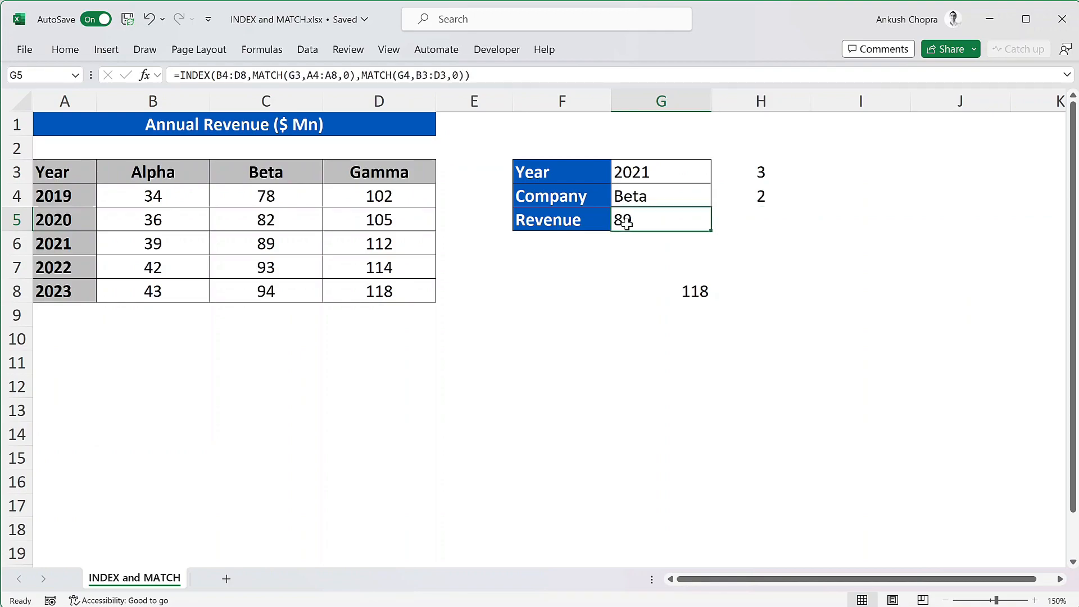
{"action": "key", "text": "Delete"}
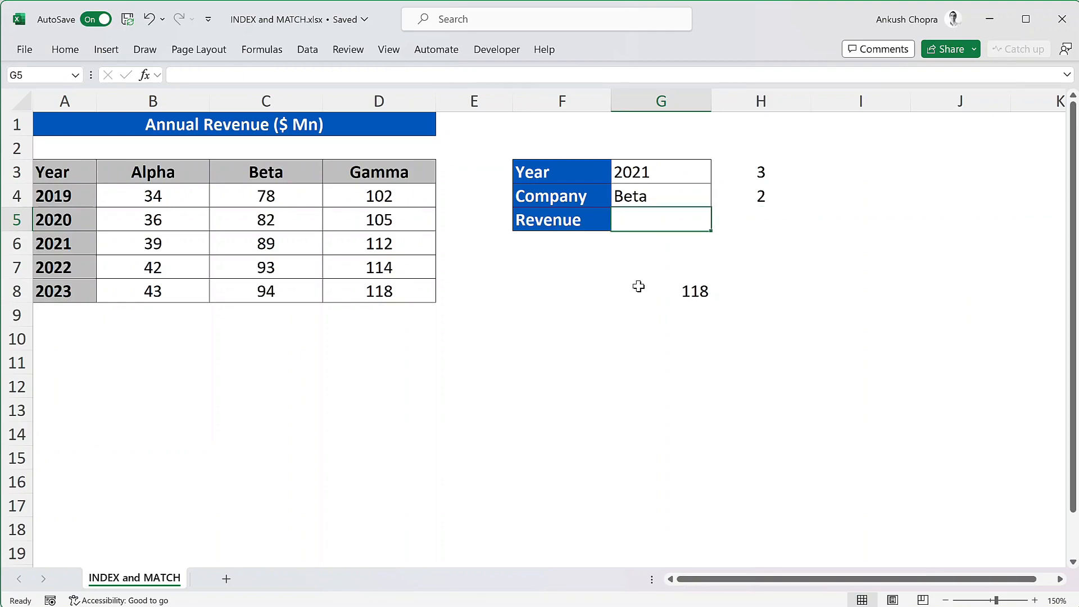
{"action": "type", "text": "=inde"}
{"action": "key", "text": "Tab"}
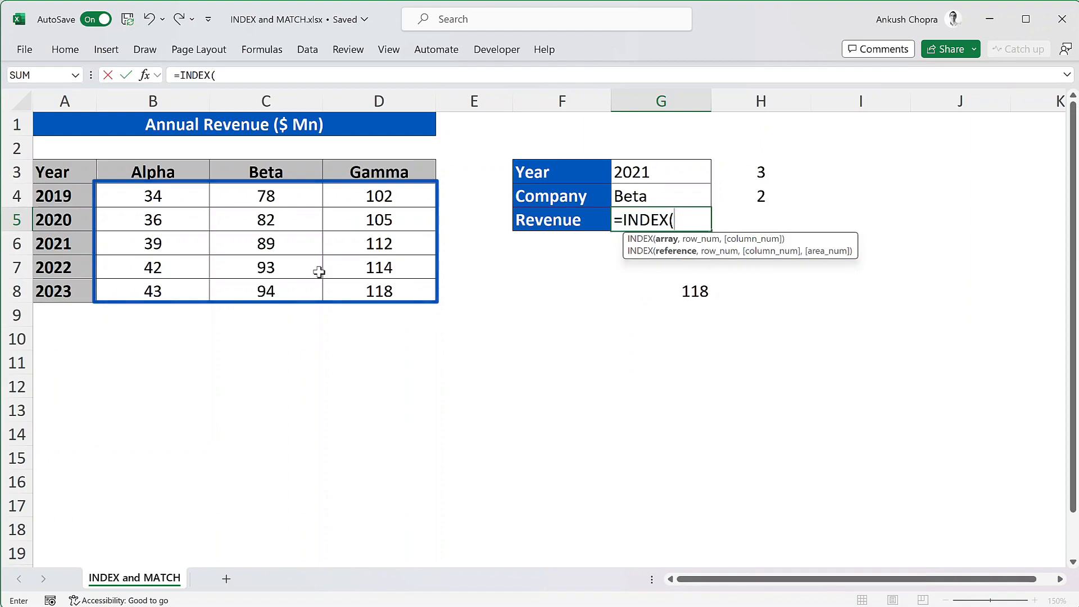
{"action": "left_click_drag", "start_coordinate": [186, 196], "coordinate": [380, 288]}
{"action": "type", "text": ","}
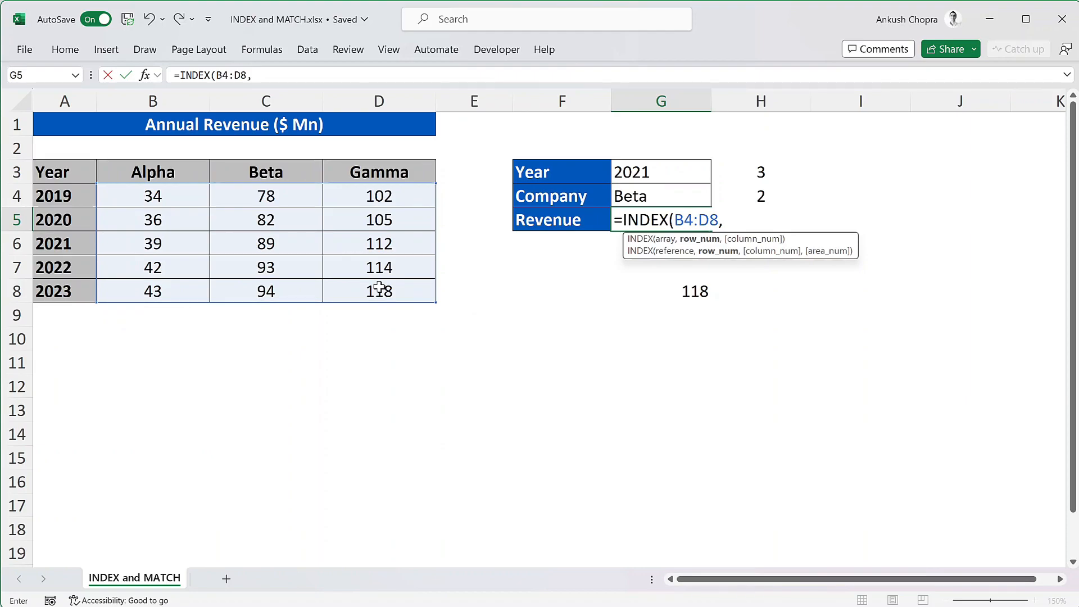
Add MATCH(G3,A4:A8,0) as the row number argument of the INDEX formula in G5.
{"action": "type", "text": "match"}
{"action": "key", "text": "Tab"}
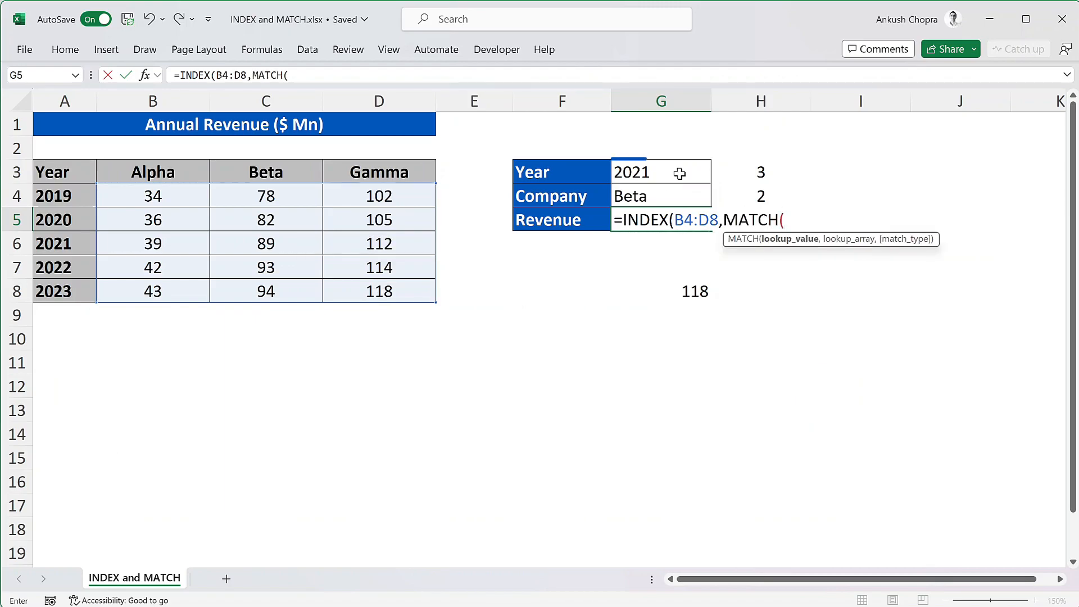
{"action": "left_click", "coordinate": [682, 173]}
{"action": "type", "text": ","}
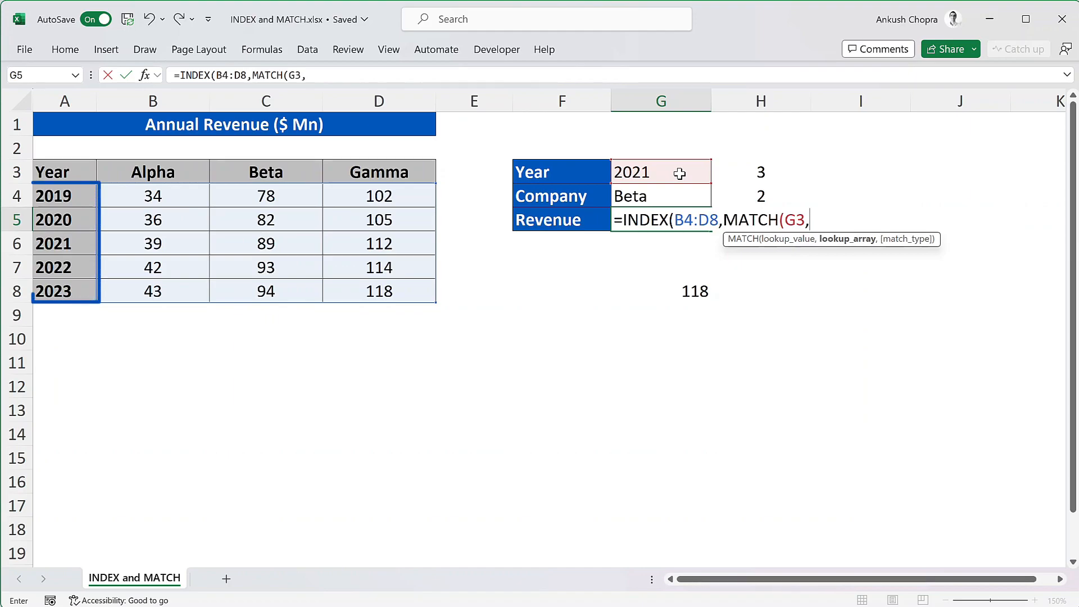
{"action": "left_click_drag", "start_coordinate": [84, 194], "coordinate": [71, 288]}
{"action": "type", "text": ",0"}
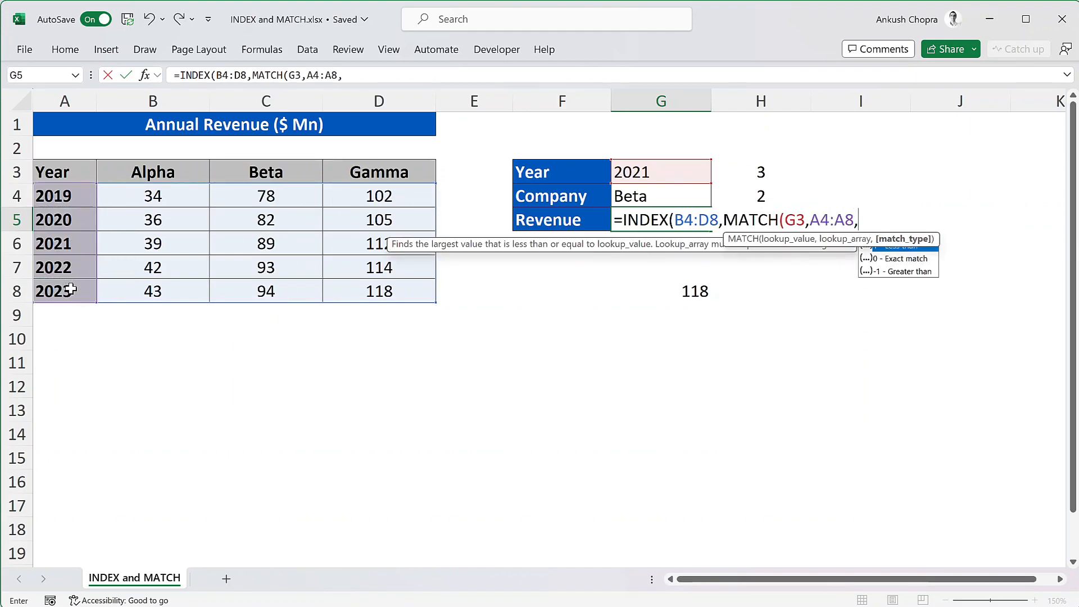
{"action": "type", "text": ")"}
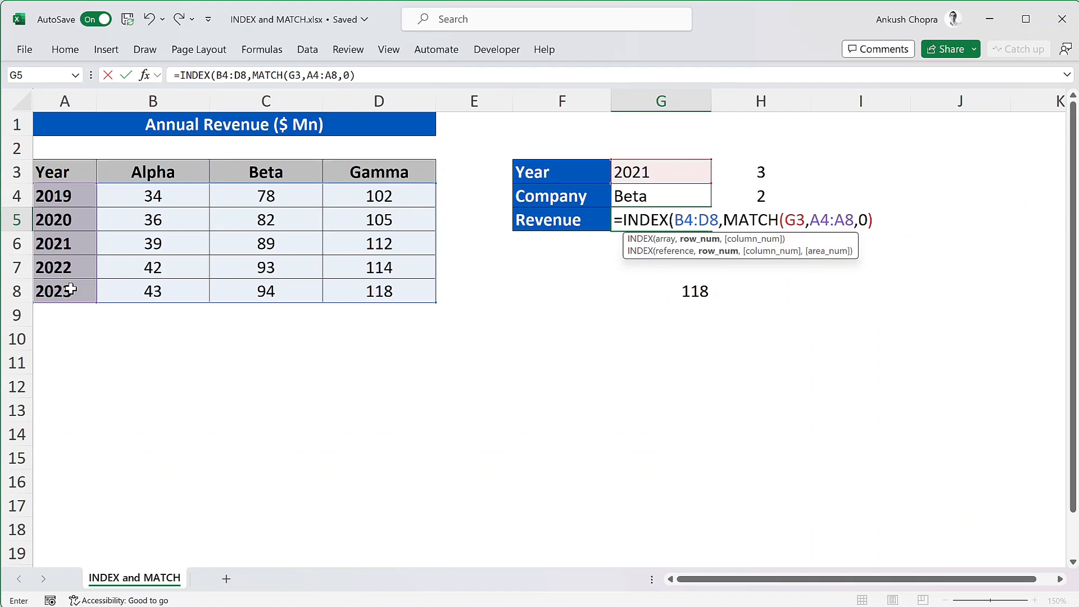
Add MATCH(G4,B3:D3,0) as the column number argument and complete the INDEX formula in G5.
{"action": "type", "text": ",matc"}
{"action": "key", "text": "Tab"}
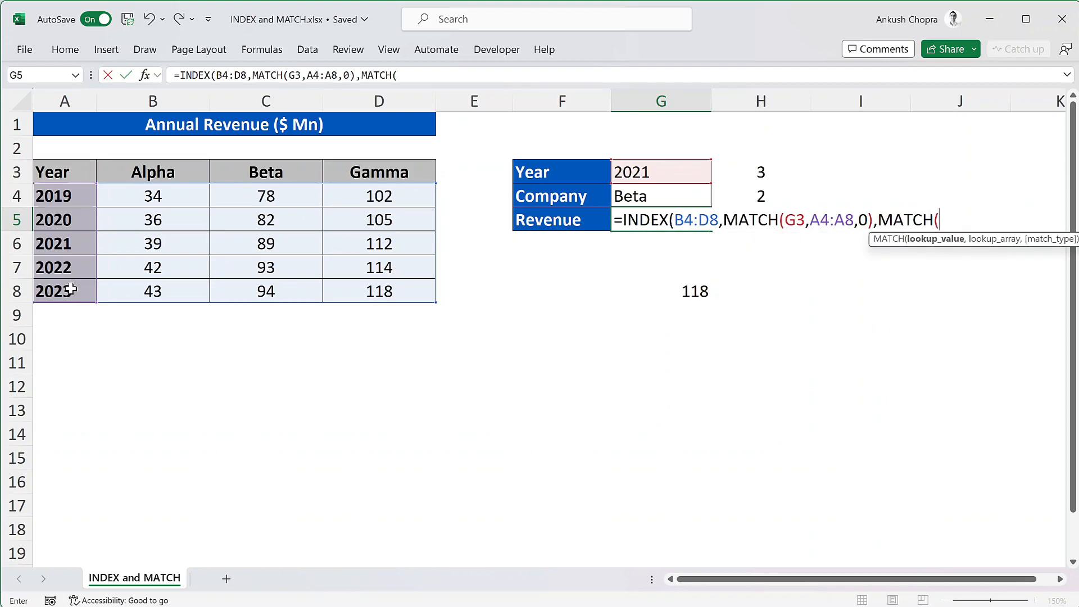
{"action": "left_click", "coordinate": [655, 197]}
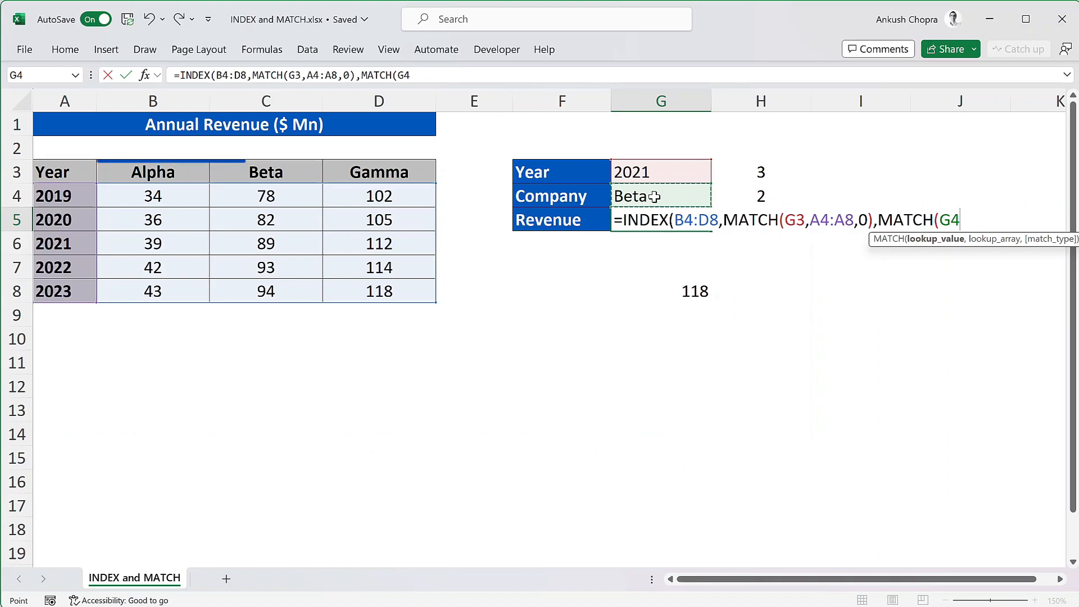
{"action": "type", "text": ","}
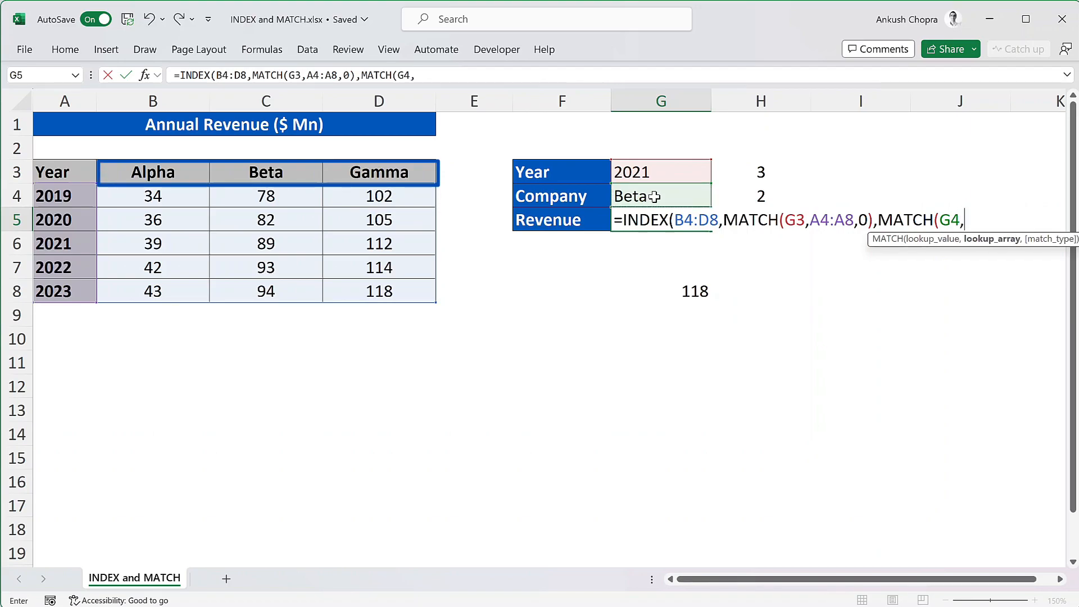
{"action": "left_click_drag", "start_coordinate": [183, 169], "coordinate": [390, 176]}
{"action": "type", "text": ",0"}
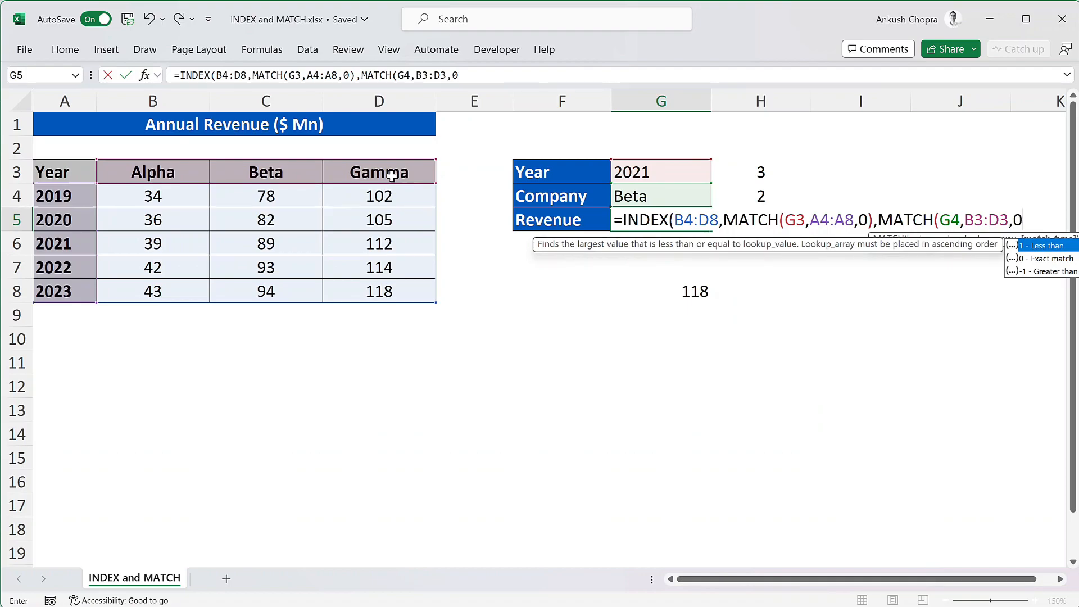
{"action": "type", "text": "))"}
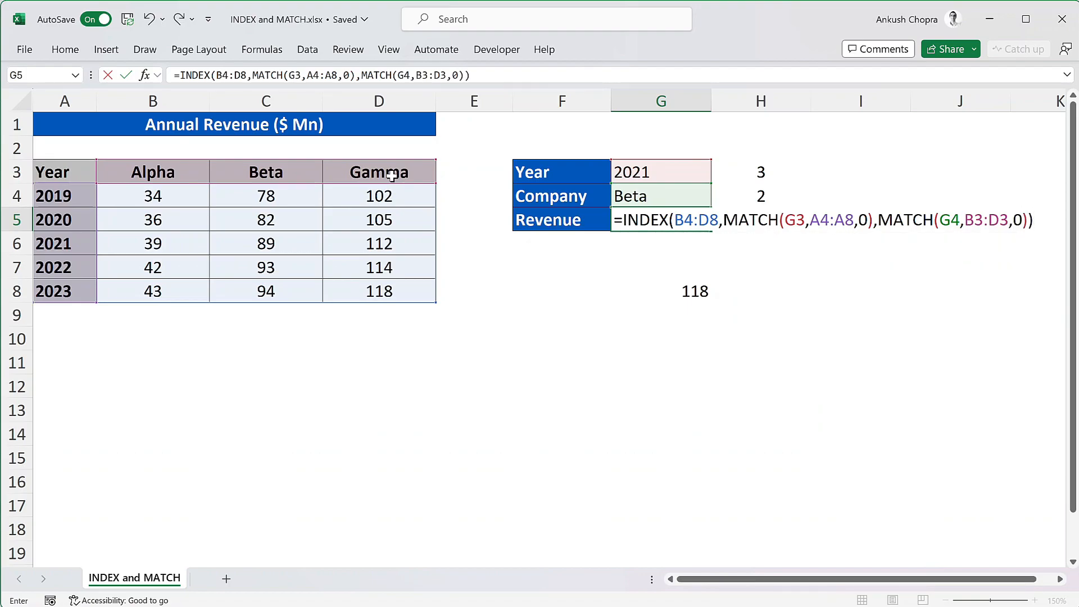
{"action": "key", "text": "Return"}
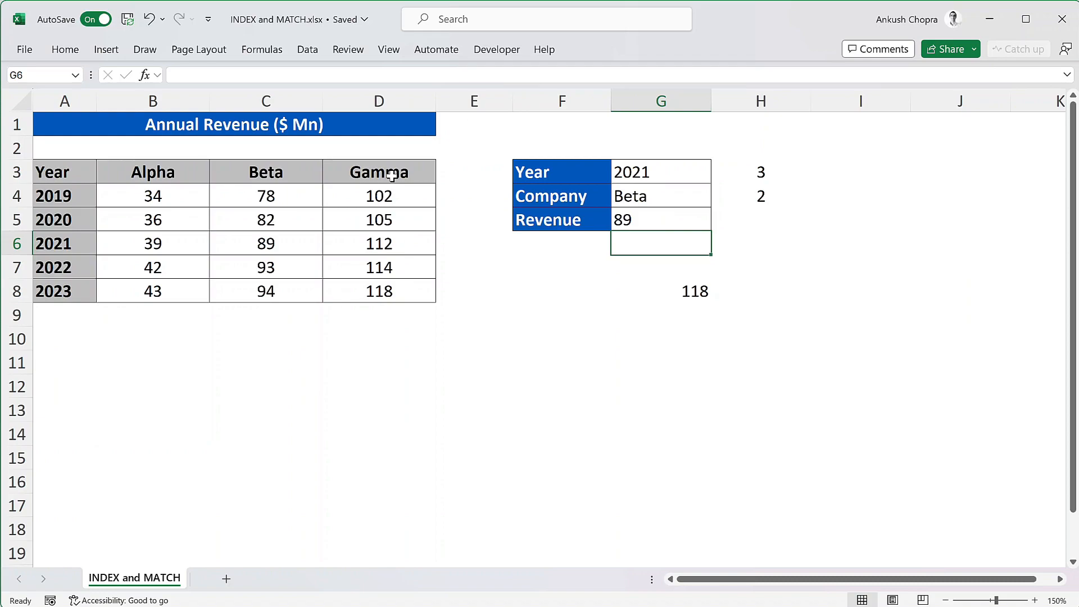
Set the lookup year in G3 to 2023 and the company in G4 to Alpha.
{"action": "left_click", "coordinate": [698, 172]}
{"action": "left_click", "coordinate": [719, 176]}
{"action": "left_click", "coordinate": [666, 242]}
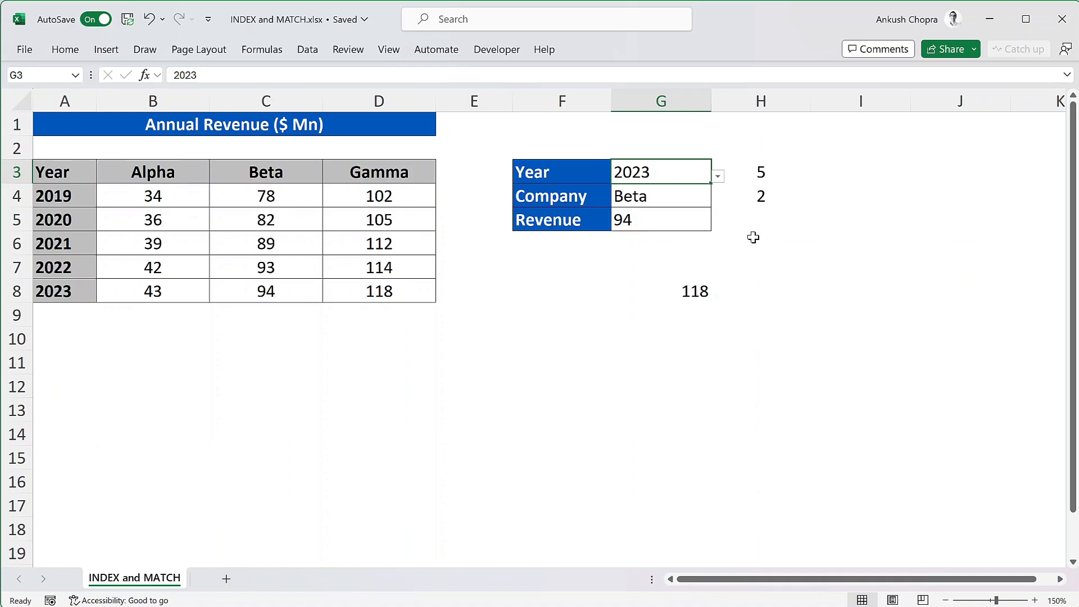
{"action": "left_click", "coordinate": [695, 194]}
{"action": "left_click", "coordinate": [719, 201]}
{"action": "left_click", "coordinate": [691, 215]}
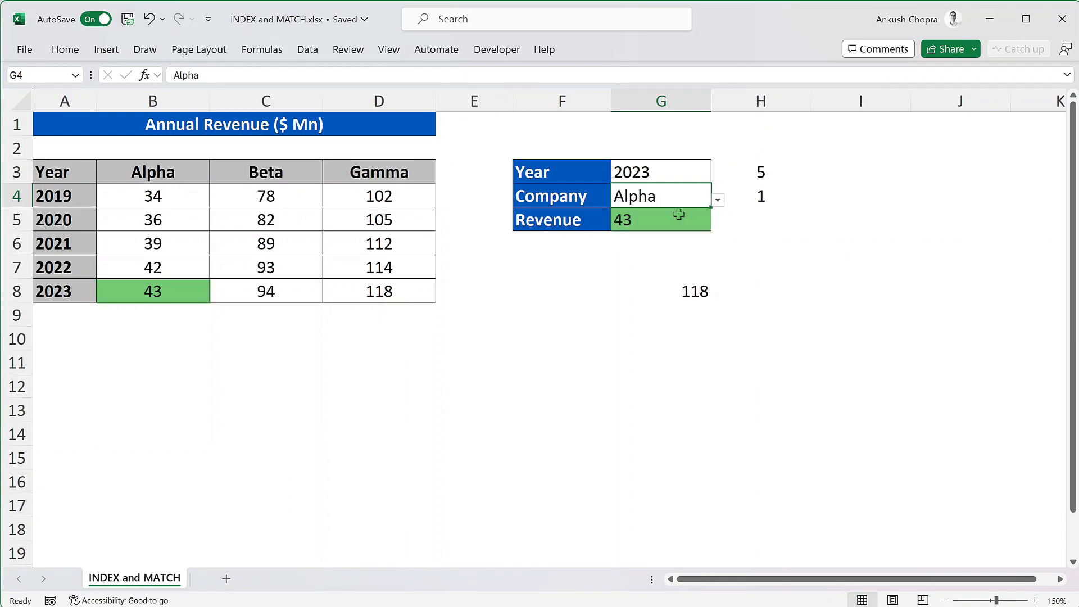